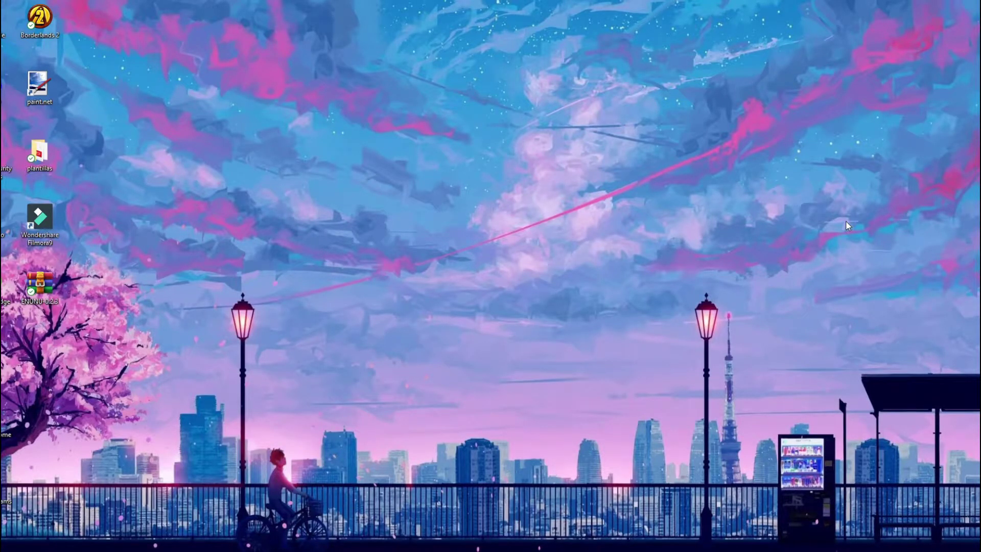
# - Examine the model, texture and readme files in the Sakur Male folder, including body00_MikuAp
pyautogui.moveTo(371, 544)
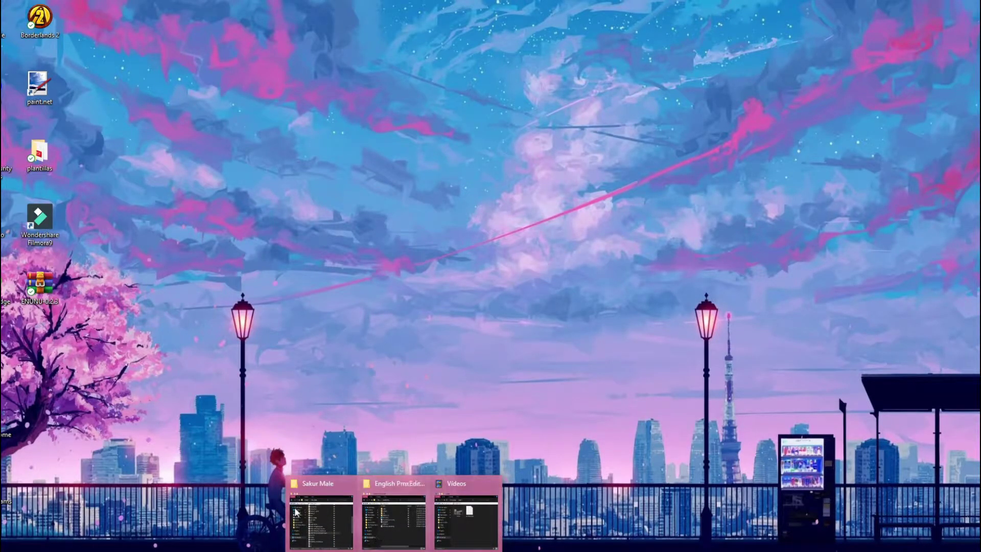
pyautogui.click(294, 503)
pyautogui.scroll(4, 96, 317)
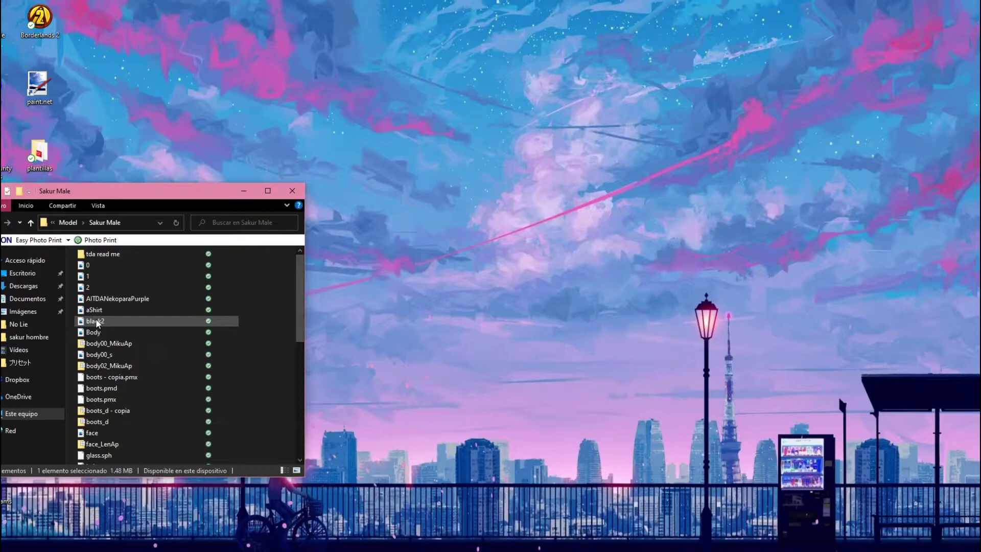
pyautogui.scroll(-12, 109, 361)
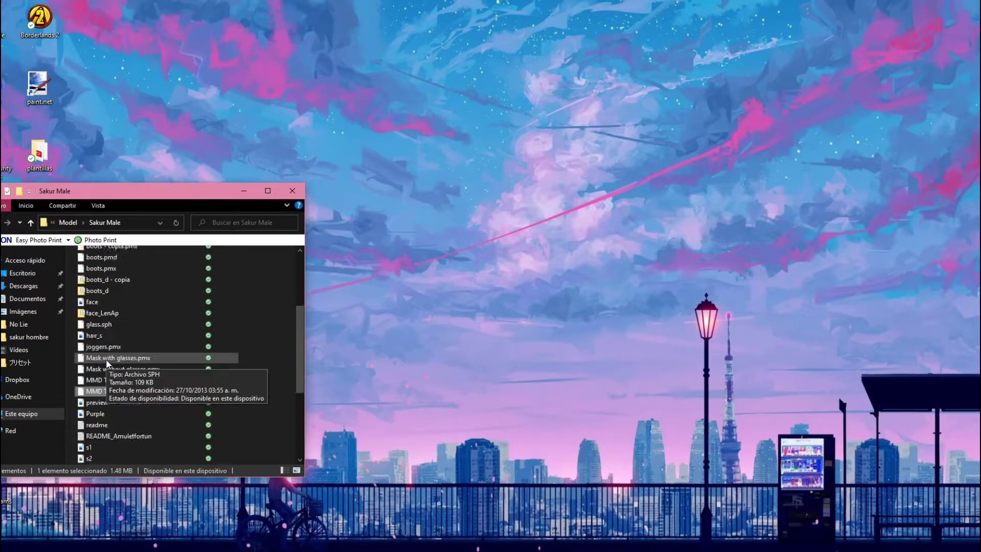
pyautogui.scroll(8, 106, 357)
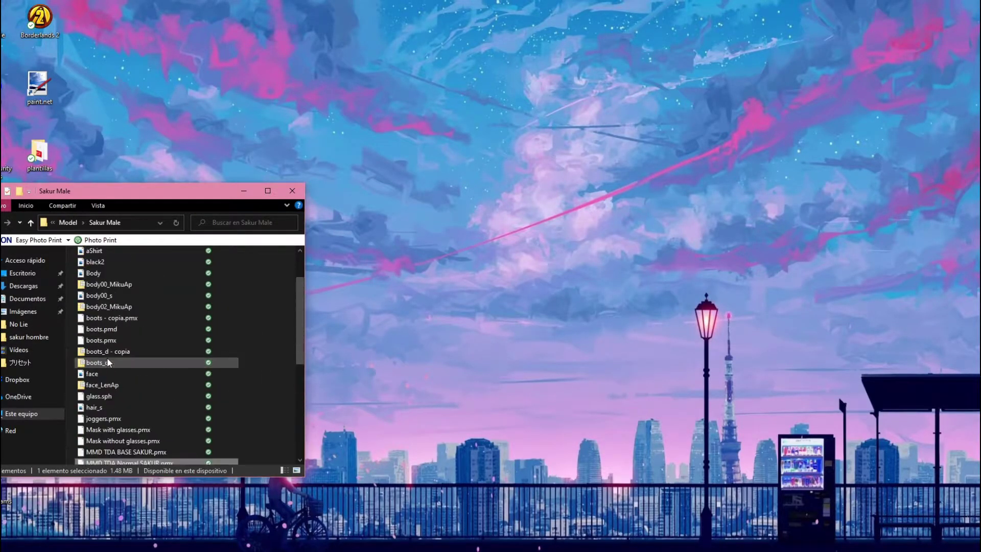
pyautogui.click(106, 284)
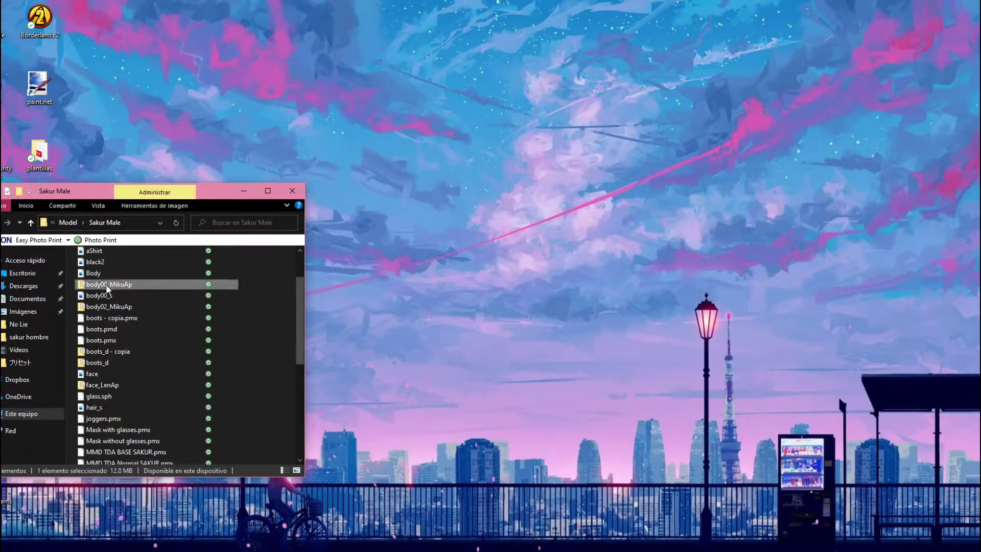
pyautogui.scroll(2, 142, 290)
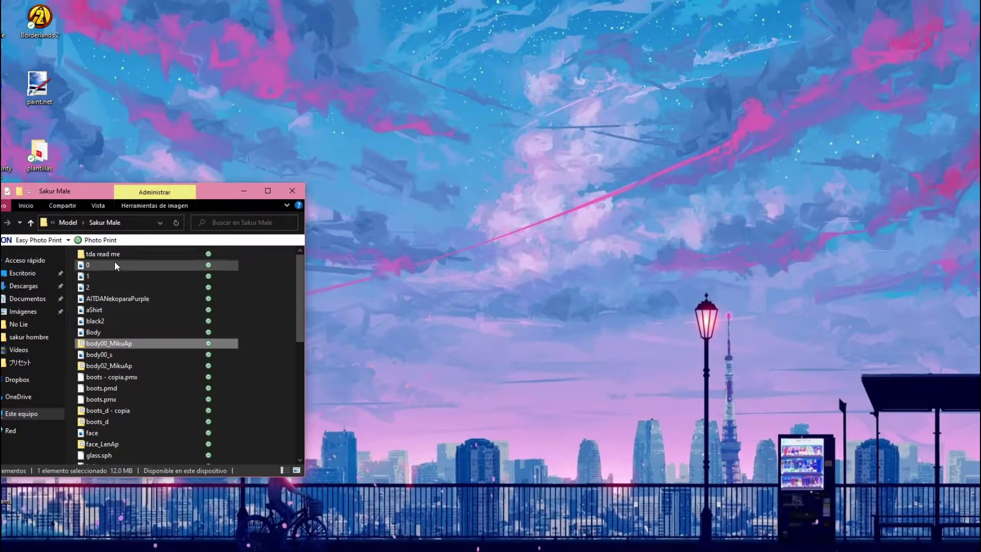
pyautogui.scroll(-4, 115, 323)
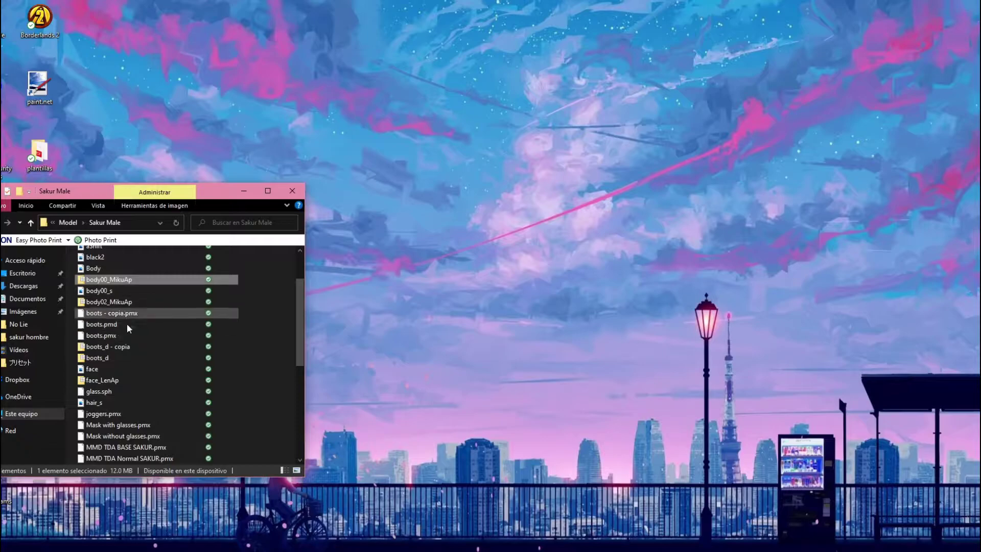
pyautogui.scroll(4, 146, 371)
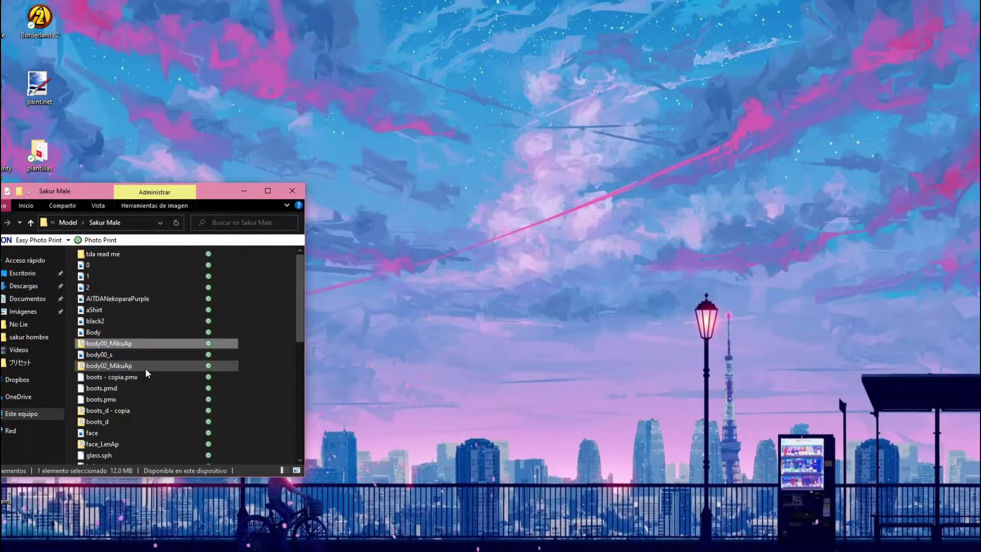
pyautogui.scroll(-6, 226, 329)
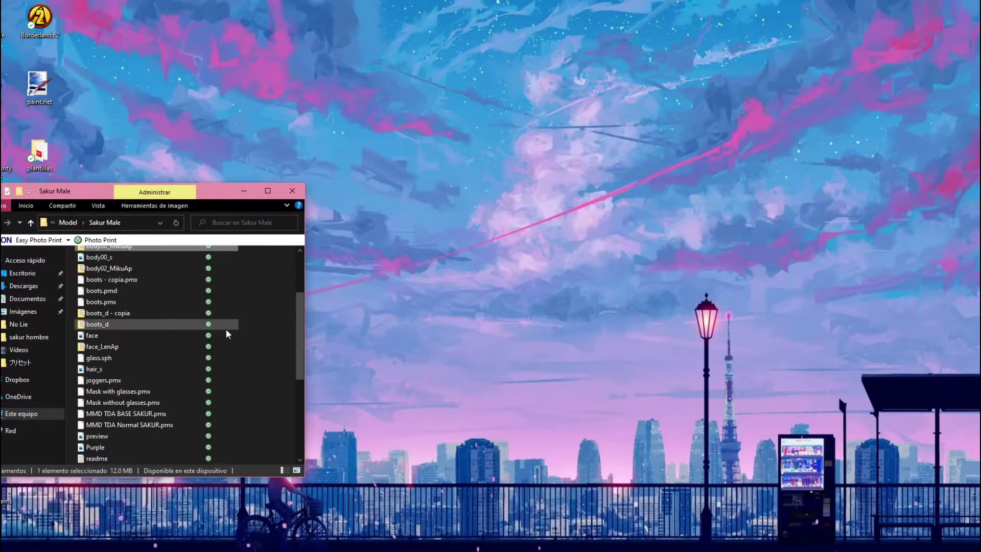
pyautogui.scroll(6, 226, 329)
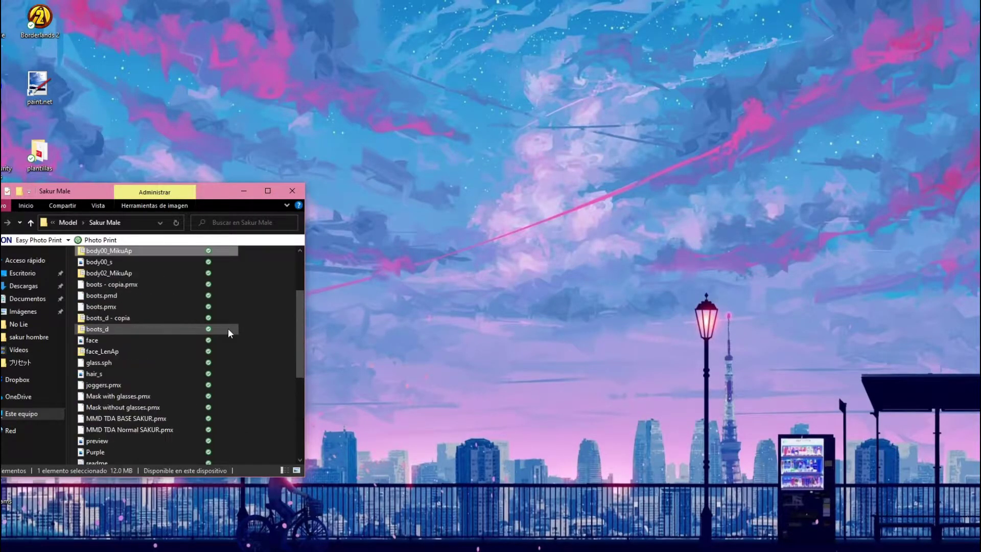
pyautogui.scroll(-7, 228, 328)
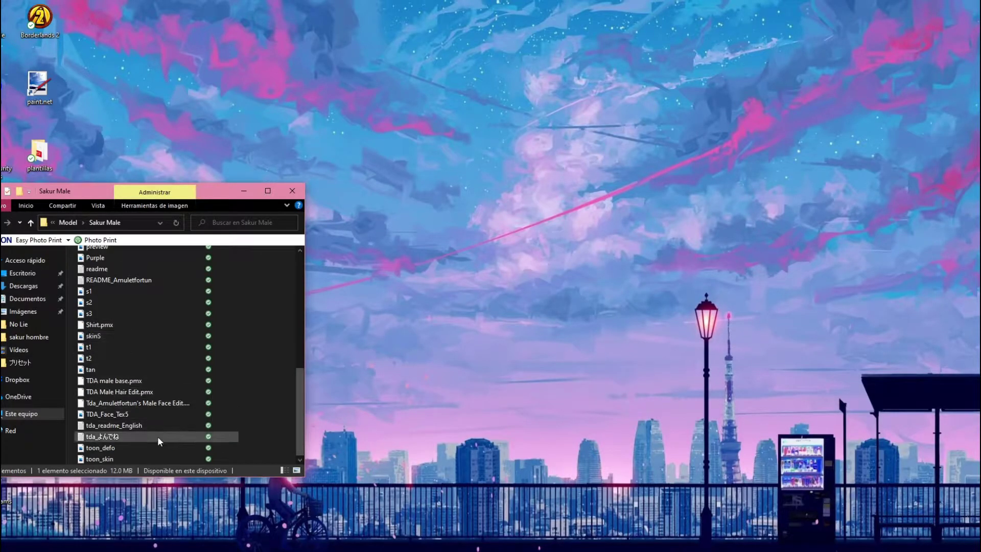
pyautogui.scroll(8, 253, 354)
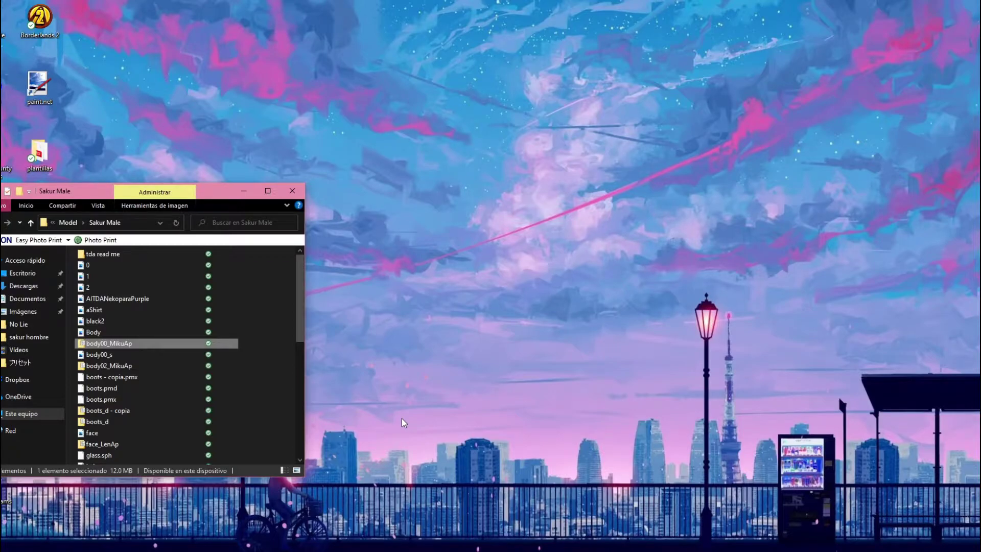
pyautogui.click(243, 191)
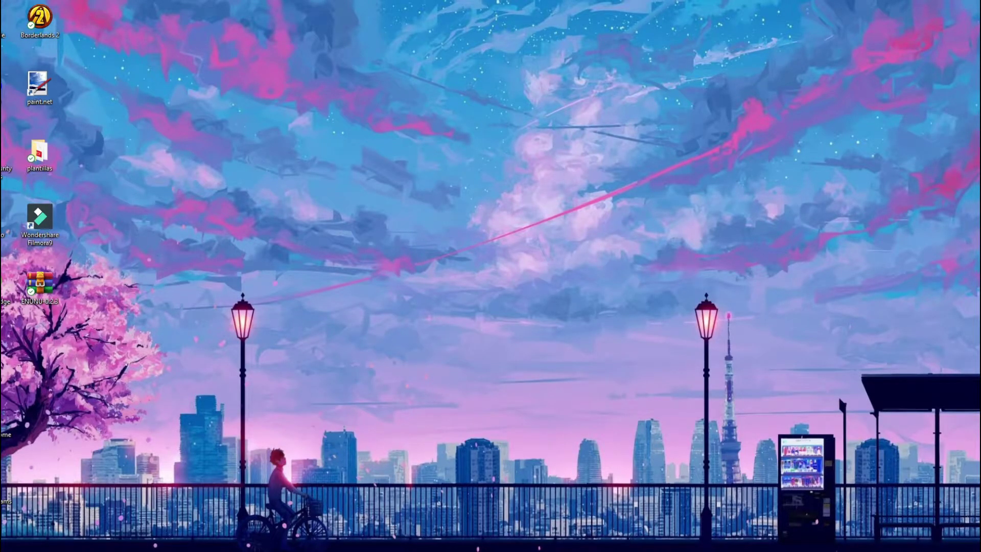
# - View the assembled character in PmxView alongside the files in the Sakur Male folder
pyautogui.moveTo(358, 549)
pyautogui.click(397, 506)
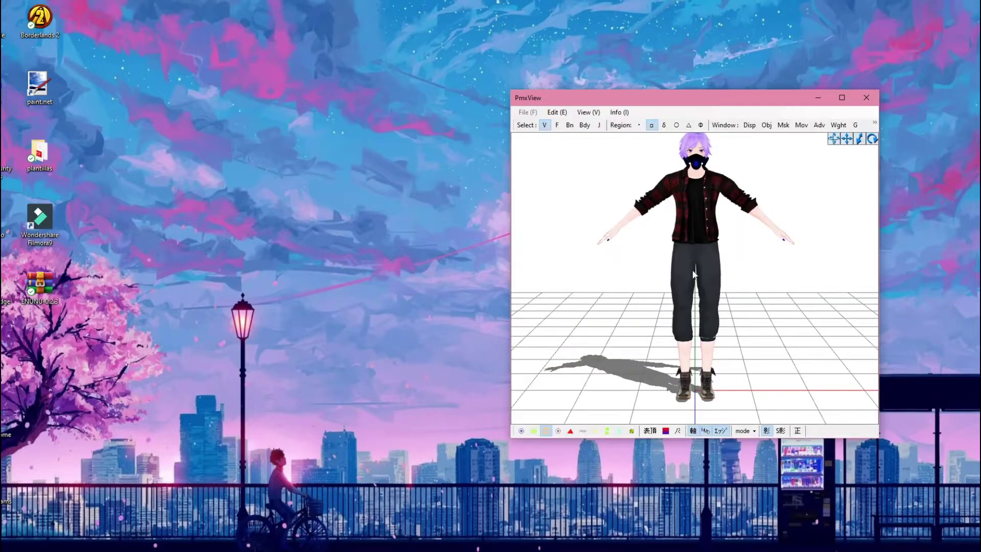
pyautogui.moveTo(694, 262); pyautogui.dragTo(659, 330, button='right')
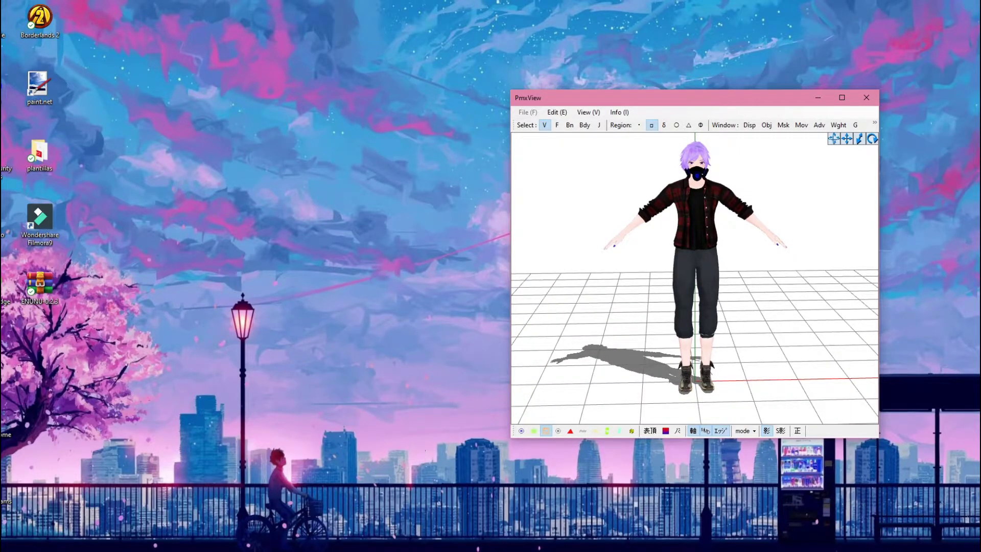
pyautogui.click(324, 513)
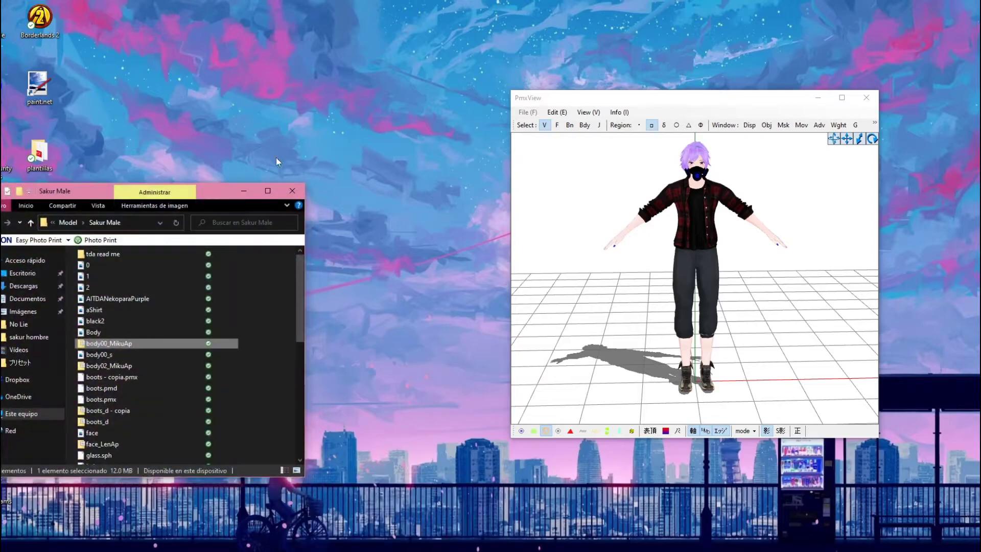
pyautogui.moveTo(217, 185); pyautogui.dragTo(225, 65)
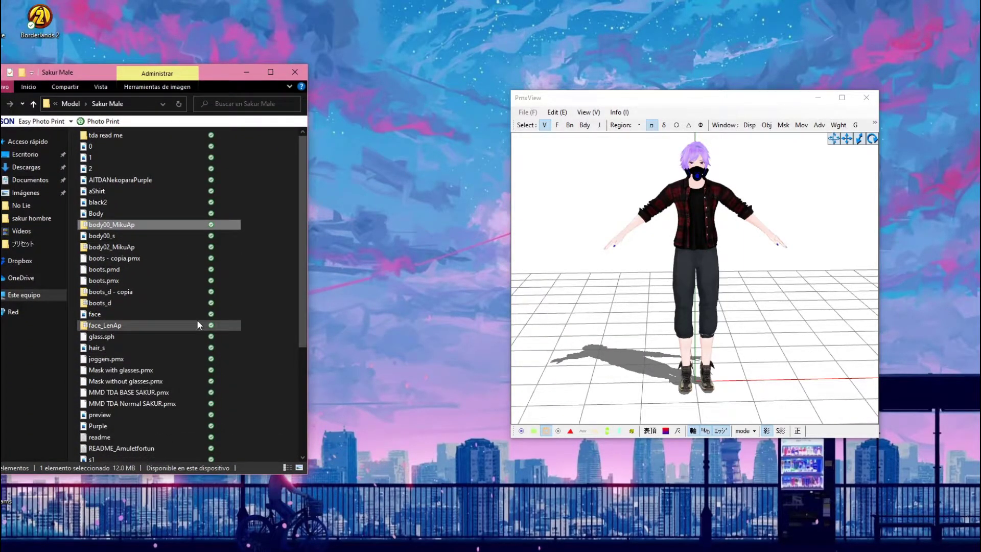
pyautogui.scroll(-5, 197, 325)
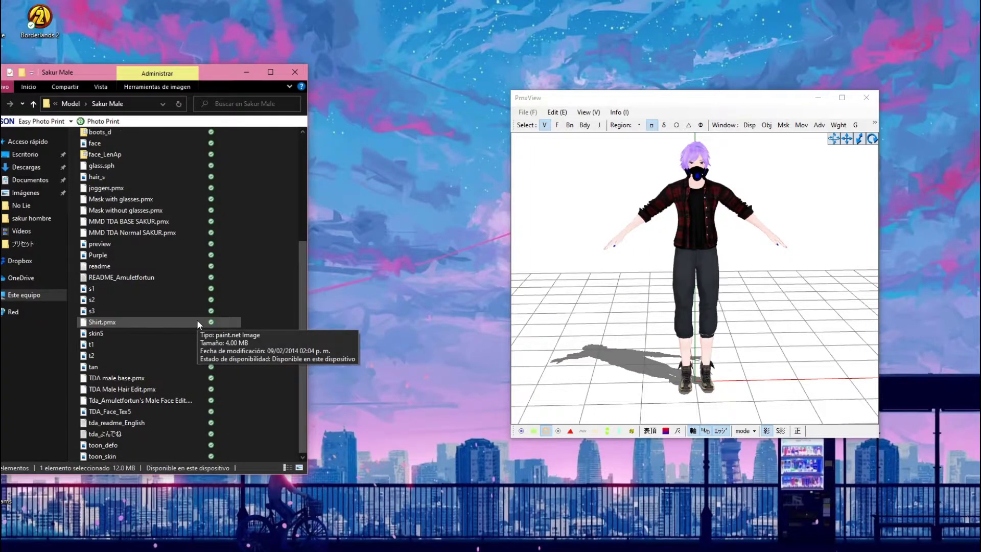
pyautogui.scroll(5, 197, 320)
pyautogui.click(248, 77)
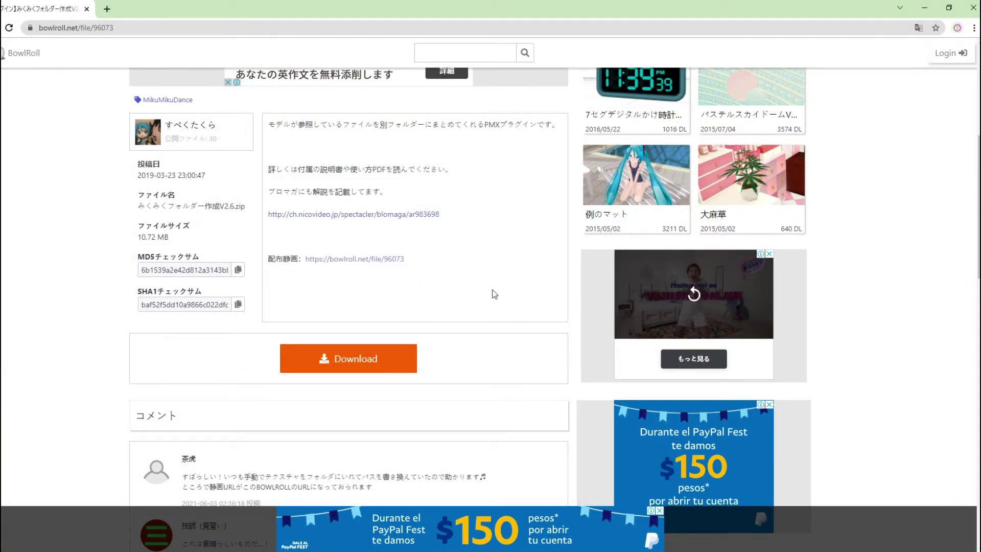
# - Review the BowlRoll page for the みくみくフォルダー作成V2.6 plugin and download its zip file
pyautogui.scroll(6, 491, 298)
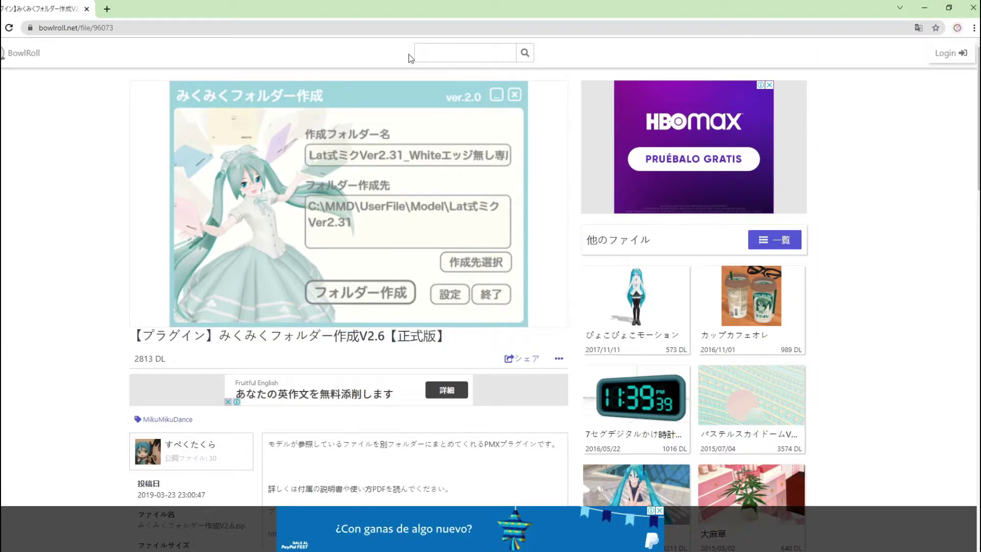
pyautogui.scroll(-3, 474, 222)
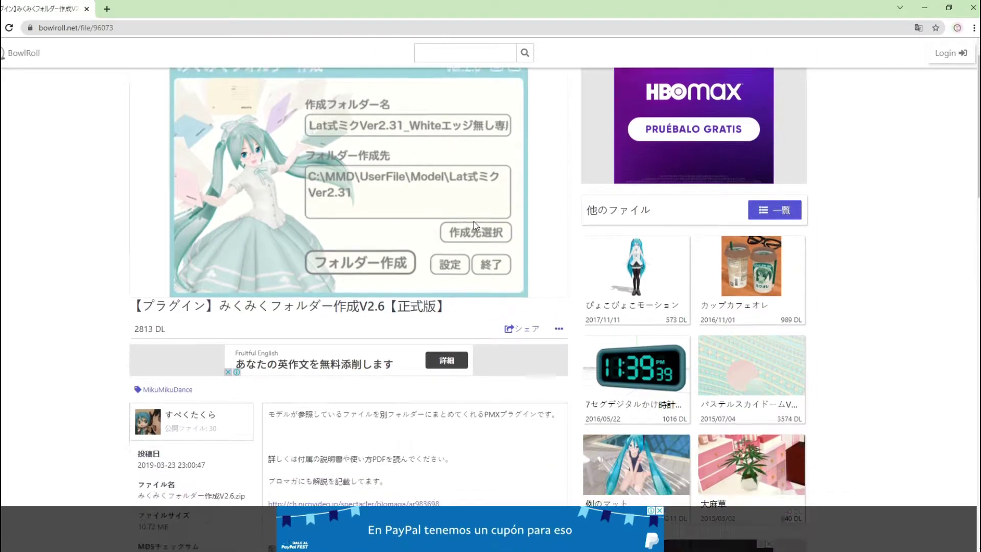
pyautogui.scroll(3, 474, 222)
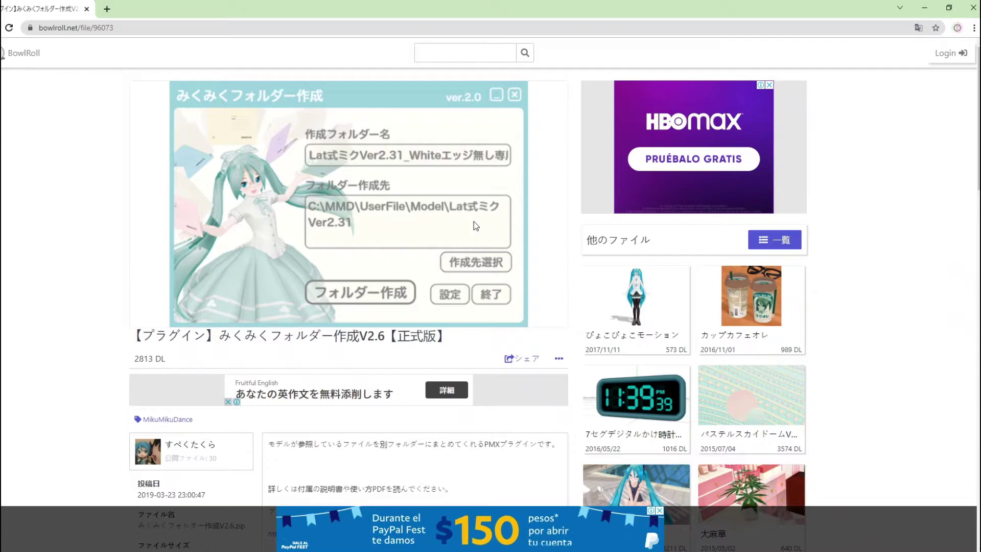
pyautogui.scroll(-8, 474, 221)
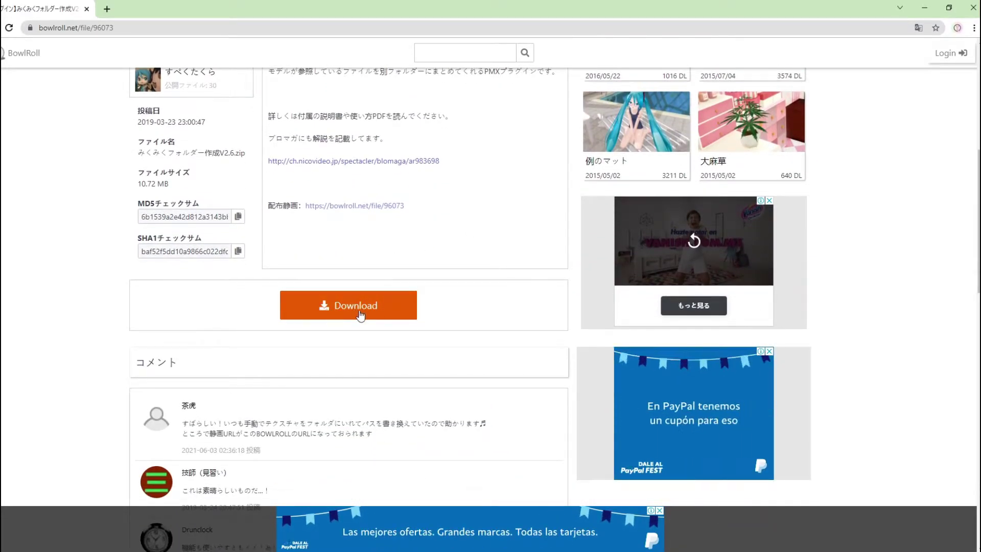
pyautogui.click(376, 317)
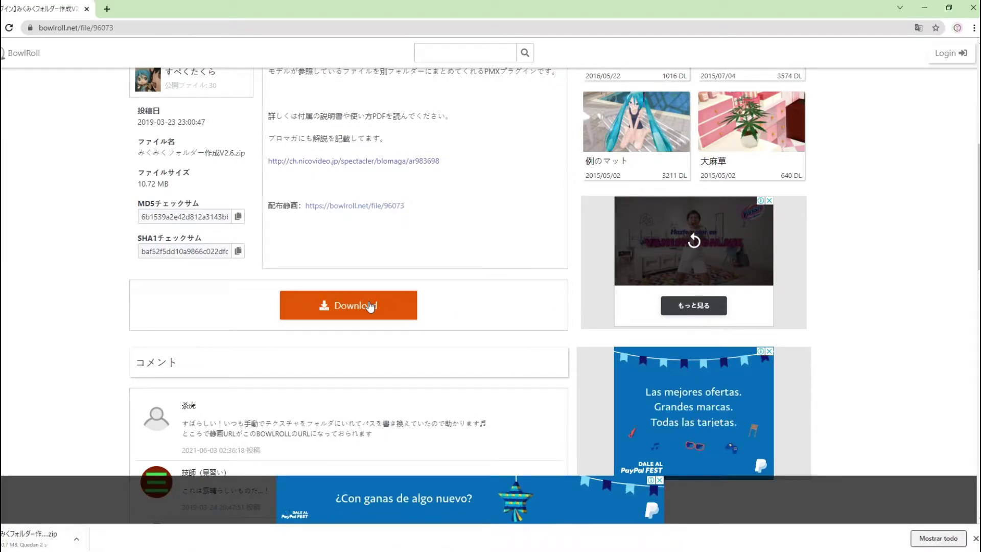
# - Place the downloaded みくみくフォルダー作成V2.6 zip on the desktop and extract it into a folder
pyautogui.click(949, 8)
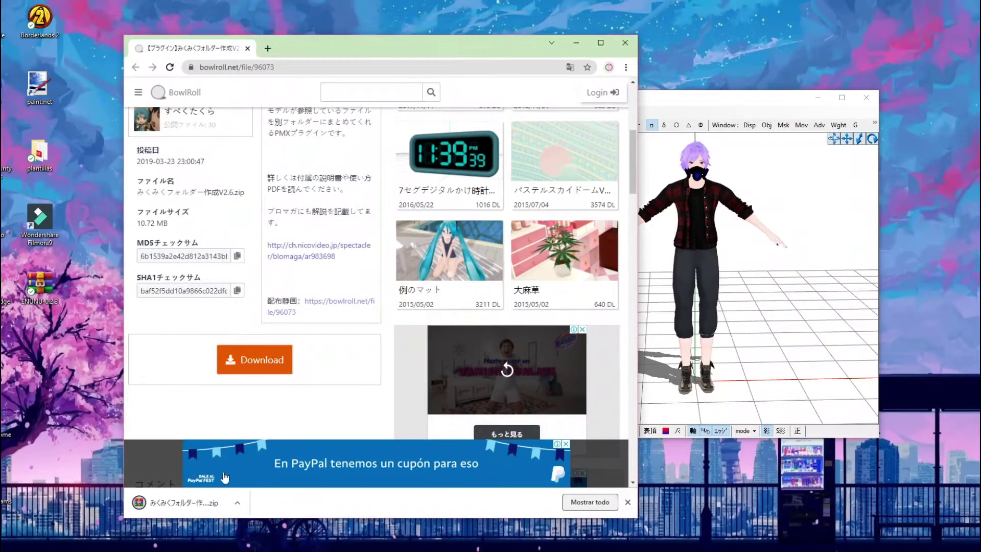
pyautogui.moveTo(157, 515); pyautogui.dragTo(452, 150)
pyautogui.click(576, 43)
pyautogui.moveTo(91, 418); pyautogui.dragTo(194, 281)
pyautogui.rightClick(194, 286)
pyautogui.click(60, 309)
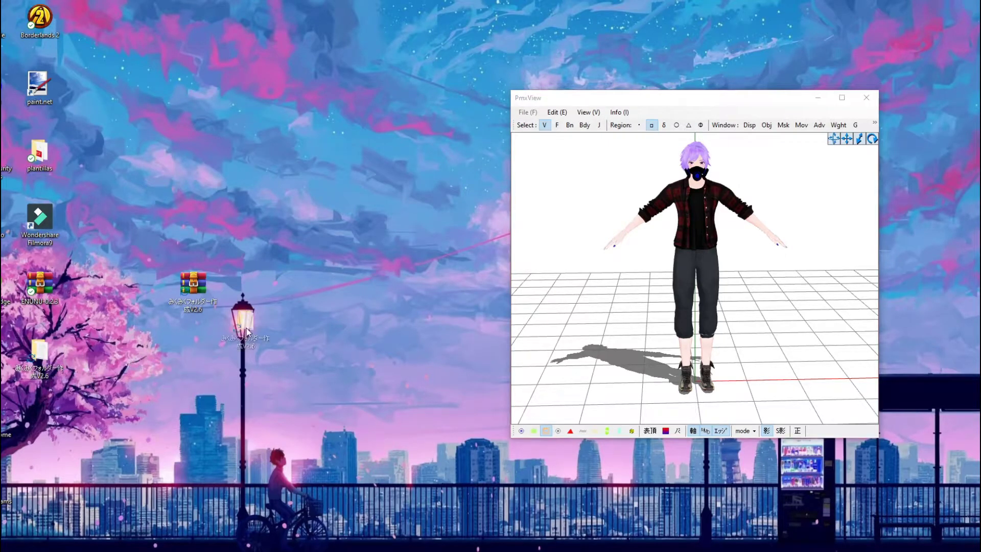
# - Clear the desktop of windows, place the zip and its extracted folder side by side, and open the みくみくフォルダー作成V2.6 folder
pyautogui.press('super+d')
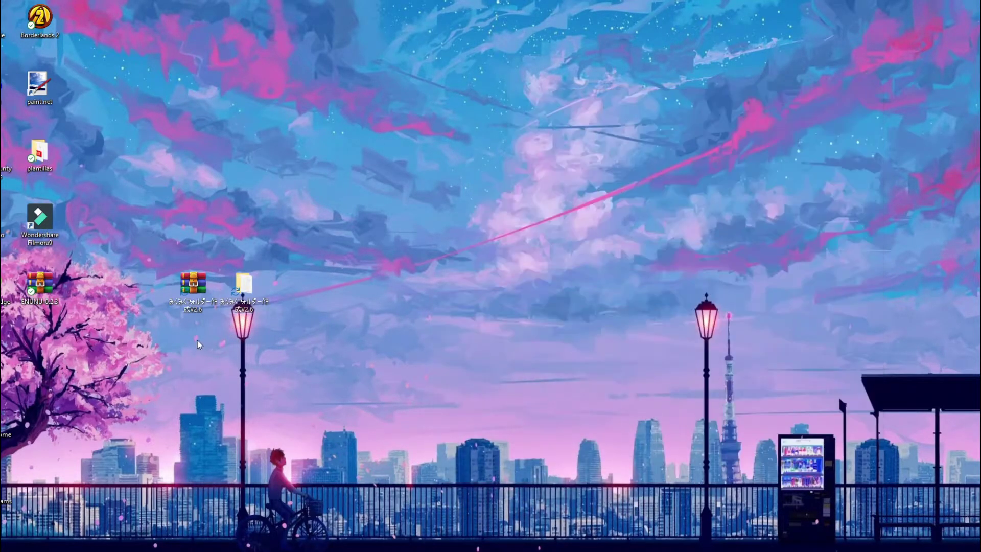
pyautogui.moveTo(250, 296); pyautogui.dragTo(402, 296)
pyautogui.moveTo(193, 291); pyautogui.dragTo(346, 291)
pyautogui.doubleClick(395, 289)
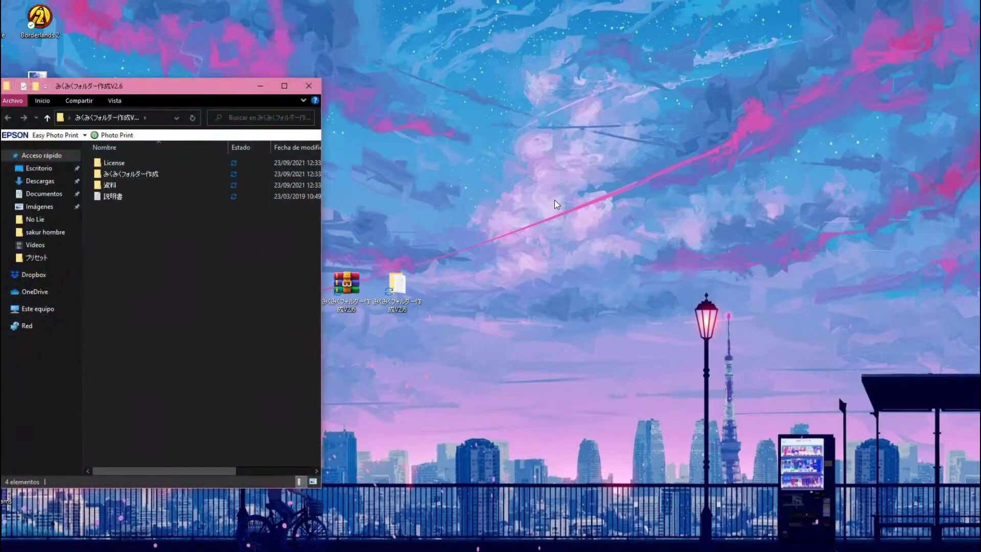
pyautogui.moveTo(199, 92); pyautogui.dragTo(215, 100)
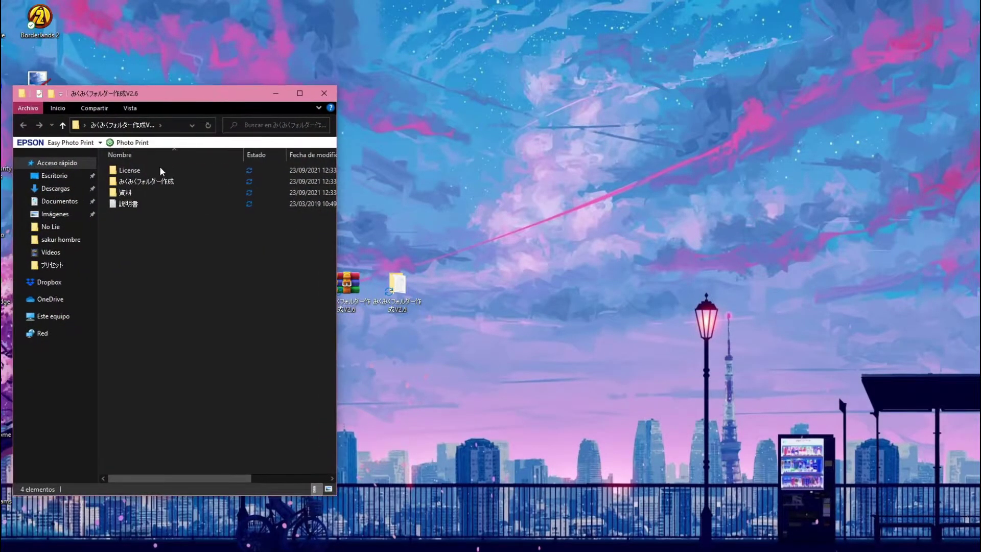
# - Look through the guide files in the 資料 folder and return to the みくみくフォルダー作成V2.6 folder
pyautogui.doubleClick(144, 192)
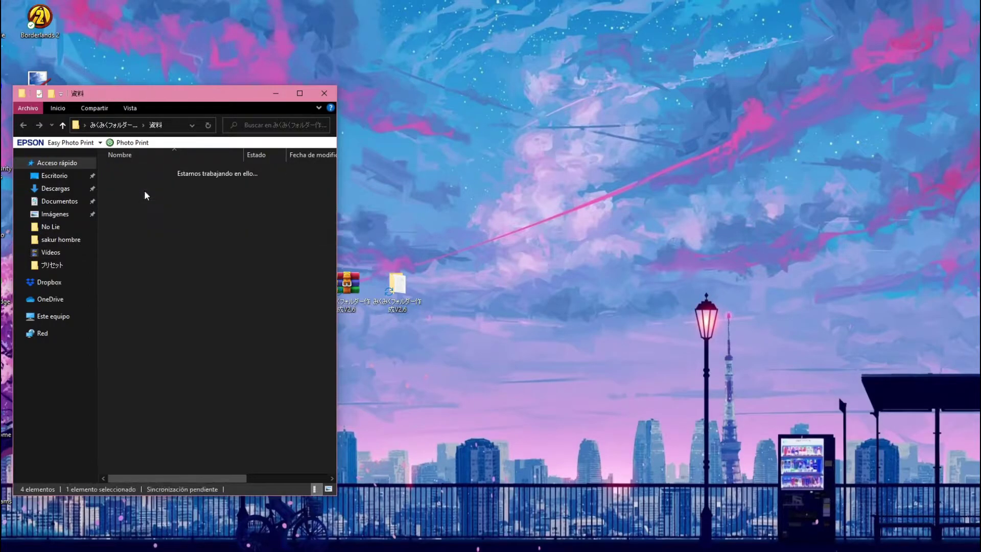
pyautogui.click(154, 193)
pyautogui.keyDown('shift'); pyautogui.click(164, 170); pyautogui.keyUp('shift')
pyautogui.moveTo(191, 256); pyautogui.dragTo(162, 172)
pyautogui.moveTo(197, 477); pyautogui.dragTo(243, 288)
pyautogui.click(243, 286)
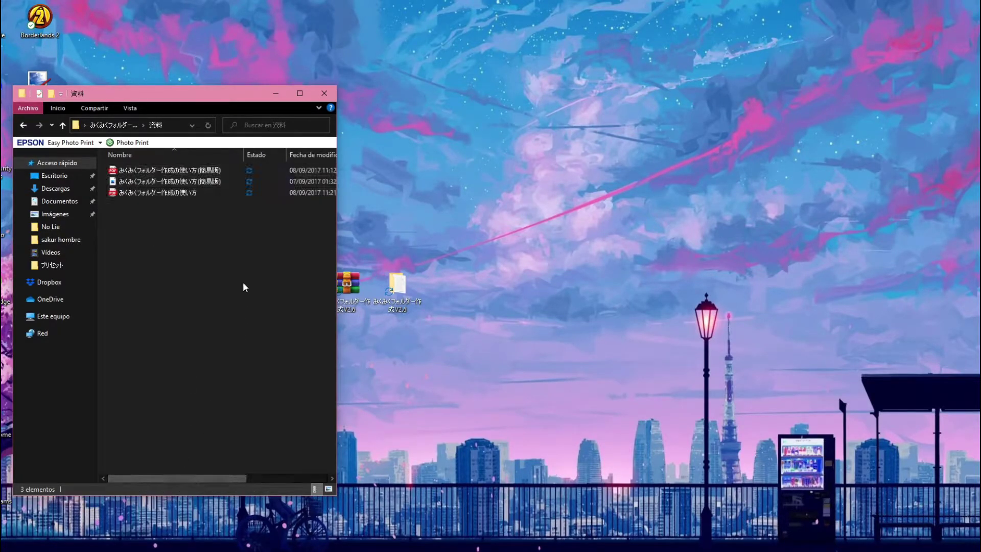
pyautogui.click(23, 124)
# - Open the inner みくみくフォルダー作成 folder and select all of its contents, from the Setting folder to the plugin's dll
pyautogui.doubleClick(129, 181)
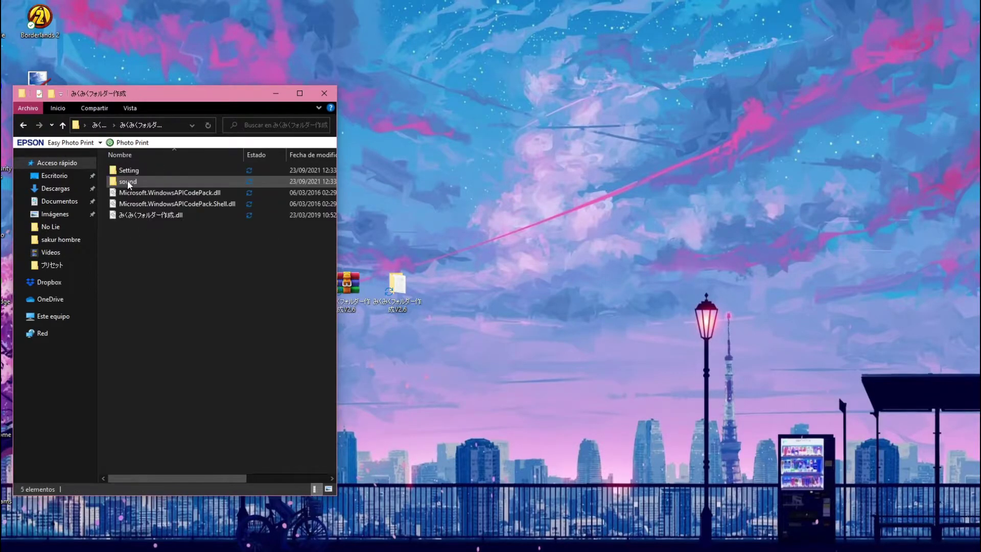
pyautogui.click(23, 125)
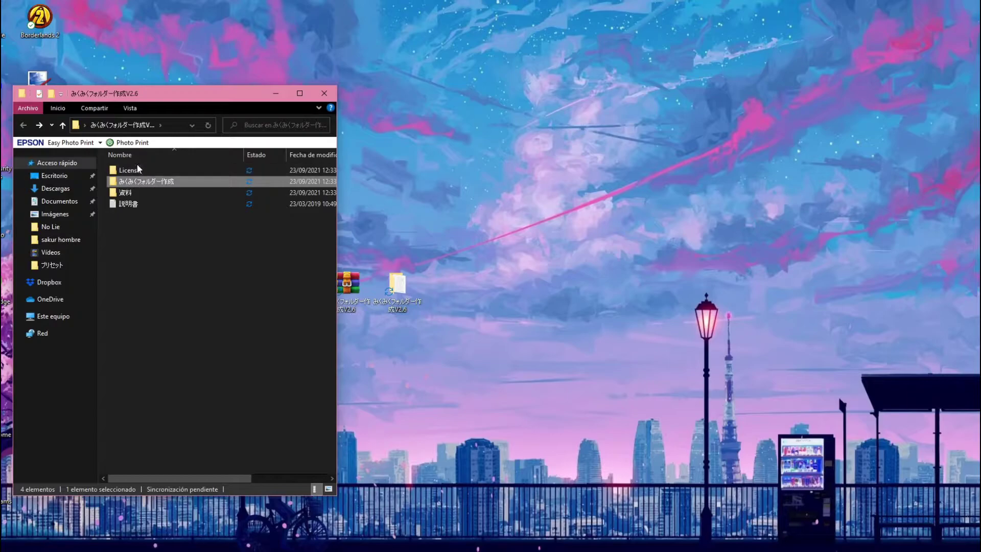
pyautogui.doubleClick(137, 182)
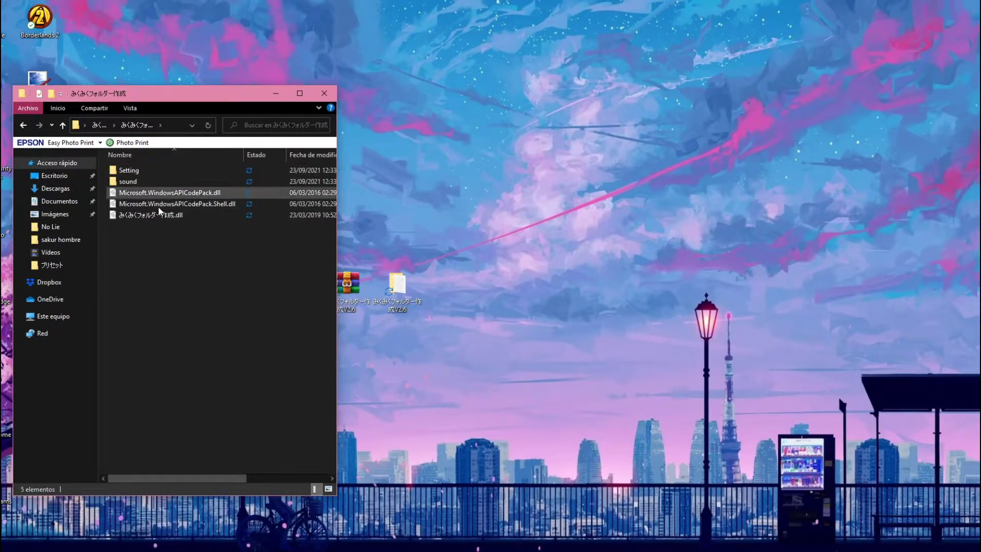
pyautogui.moveTo(154, 240); pyautogui.dragTo(146, 167)
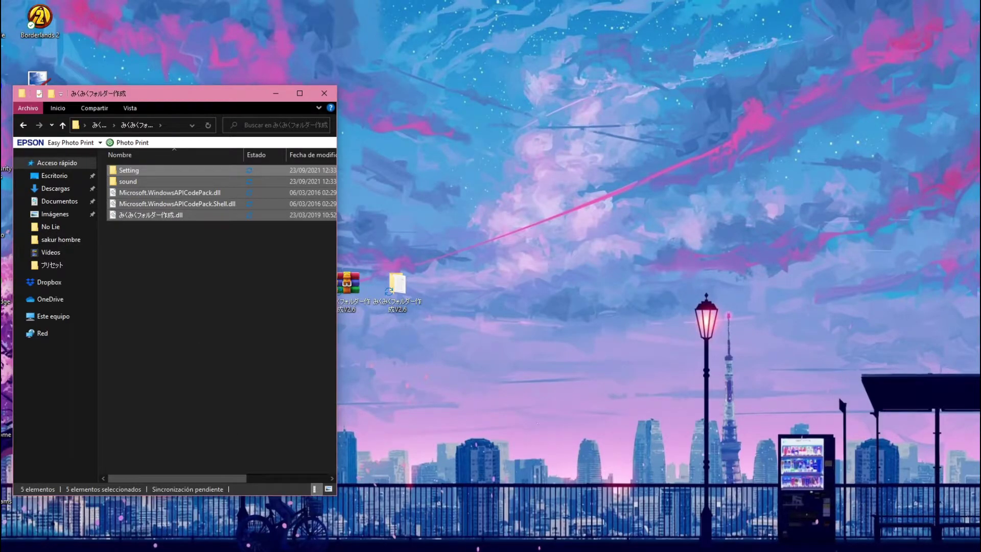
# - Place the English PmxEditor x64 folder window beside the plugin files and open its _plugin folder
pyautogui.click(393, 551)
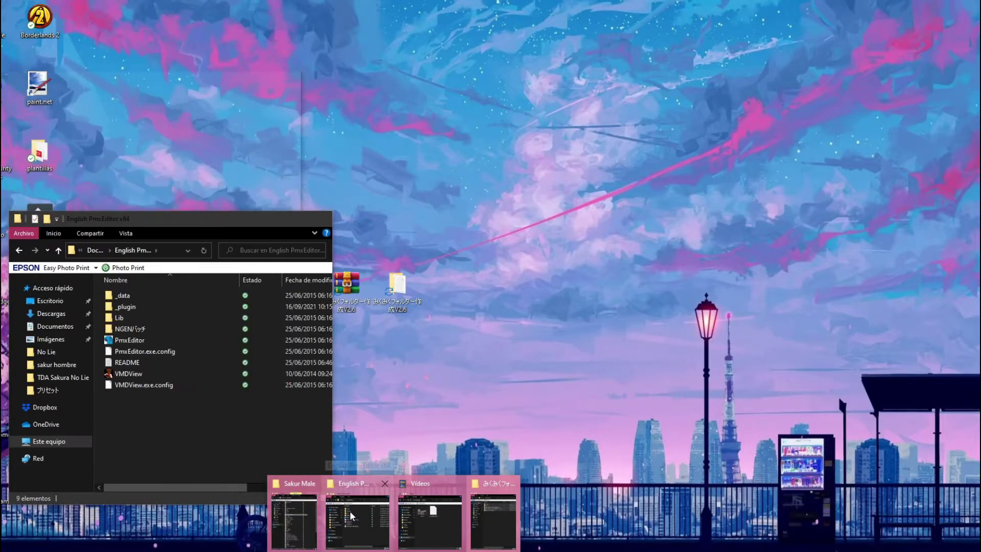
pyautogui.click(349, 511)
pyautogui.moveTo(198, 221); pyautogui.dragTo(624, 116)
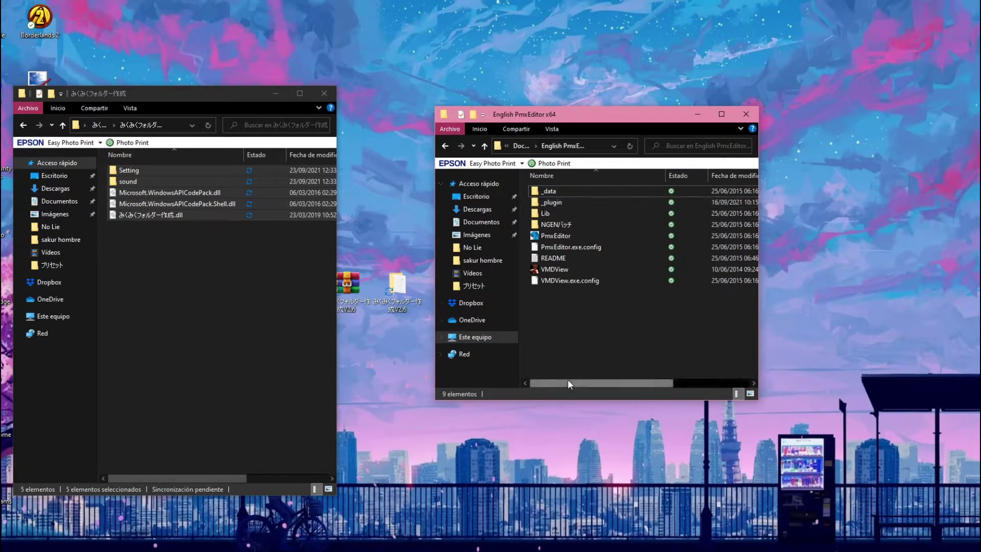
pyautogui.doubleClick(559, 203)
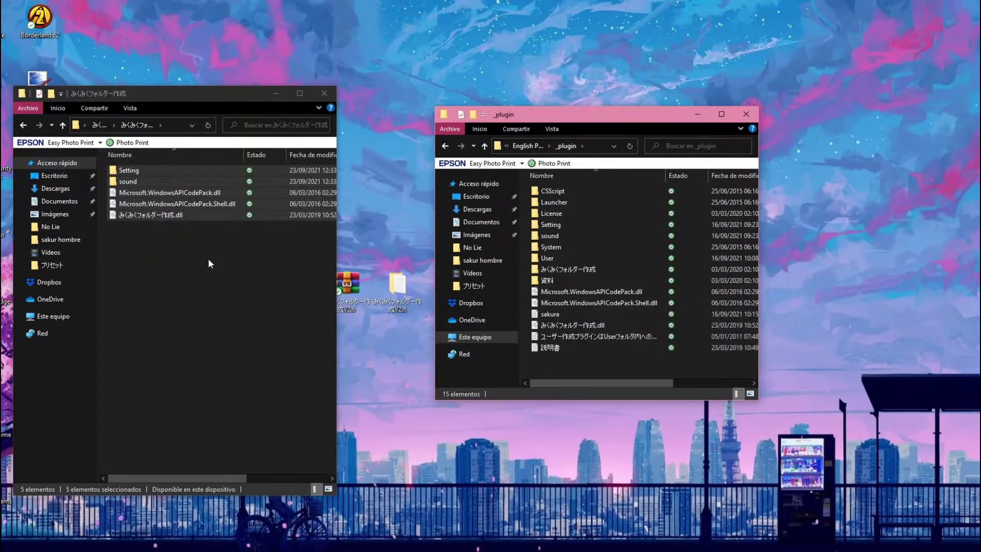
# - Move the selected plugin files into _plugin, skipping those that already exist there, and close the source folder
pyautogui.moveTo(215, 256); pyautogui.dragTo(611, 366)
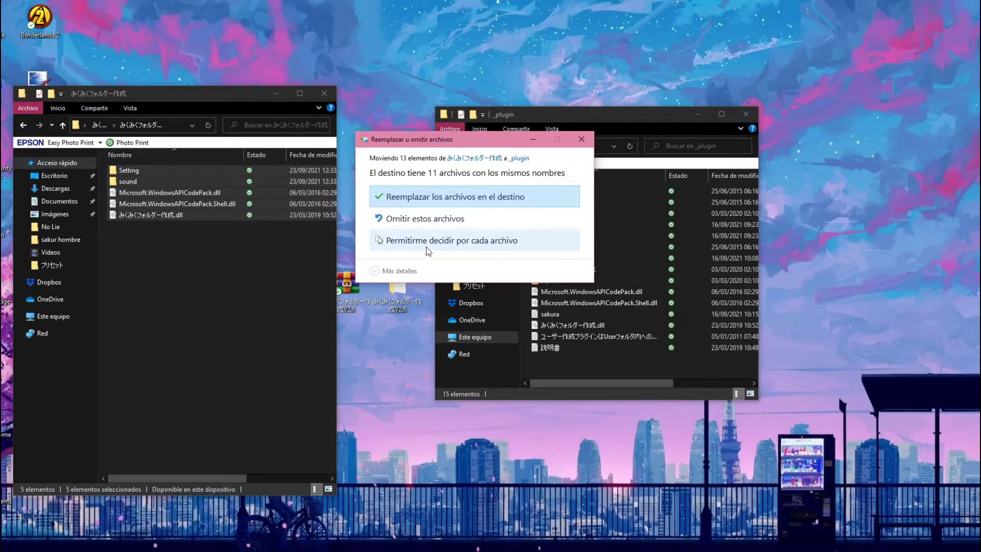
pyautogui.click(415, 226)
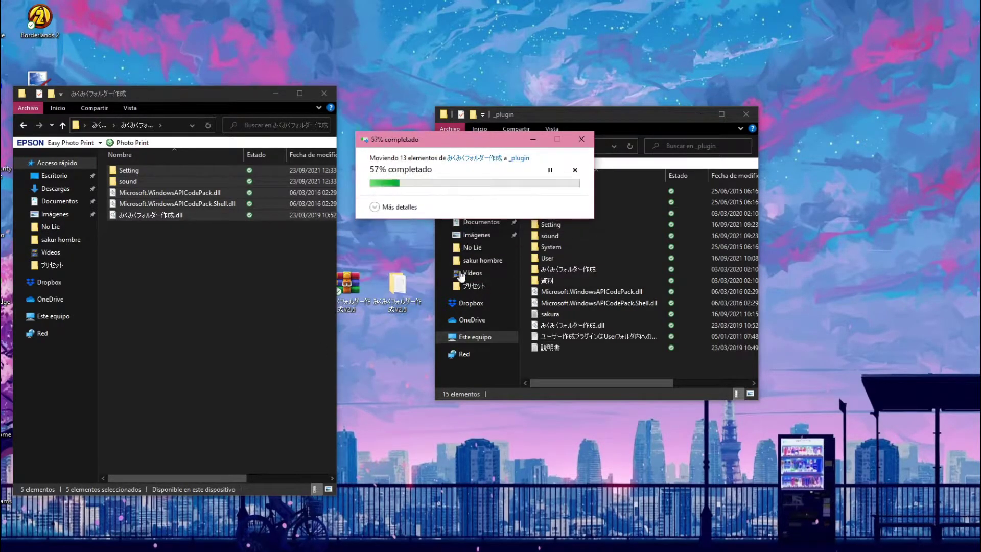
pyautogui.click(186, 268)
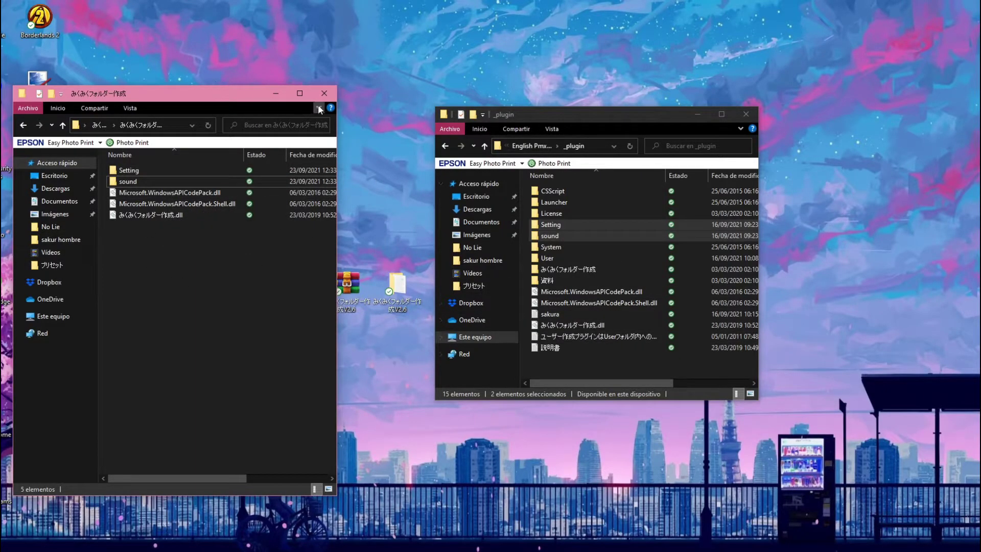
pyautogui.click(324, 93)
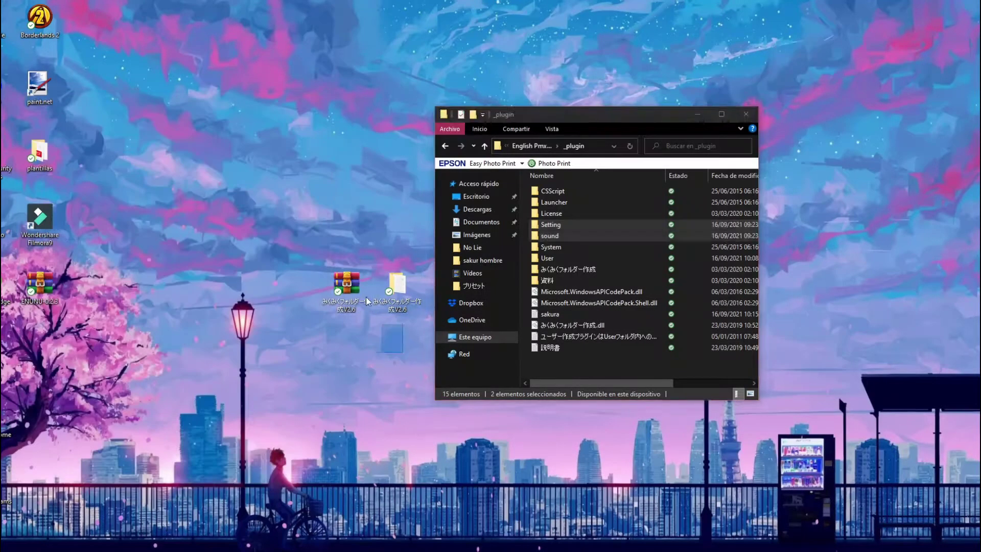
# - Move the みくみくフォルダー作成V2.6 zip and its extracted folder over to the other desktop icons and minimize the _plugin window
pyautogui.moveTo(356, 257); pyautogui.dragTo(409, 316)
pyautogui.moveTo(346, 286); pyautogui.dragTo(91, 369)
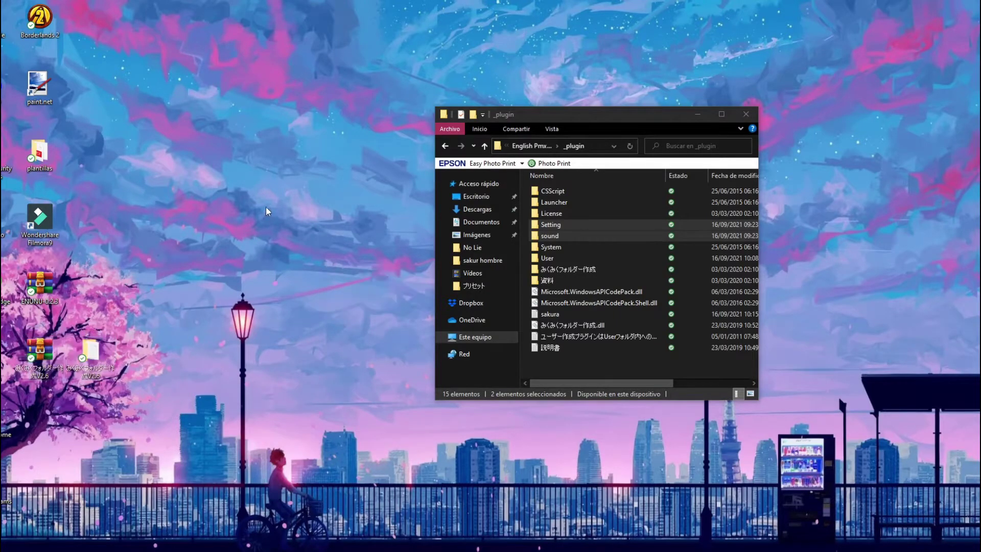
pyautogui.click(705, 117)
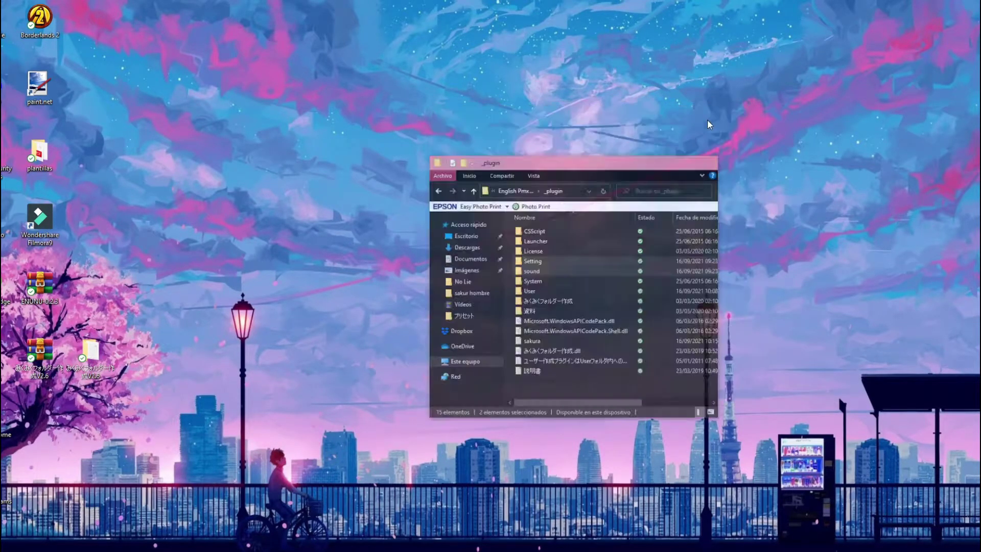
# - Switch to PMX Editor and show its PmxView and main editor windows side by side with the MMD TDA Normal SAKUR model
pyautogui.moveTo(481, 534)
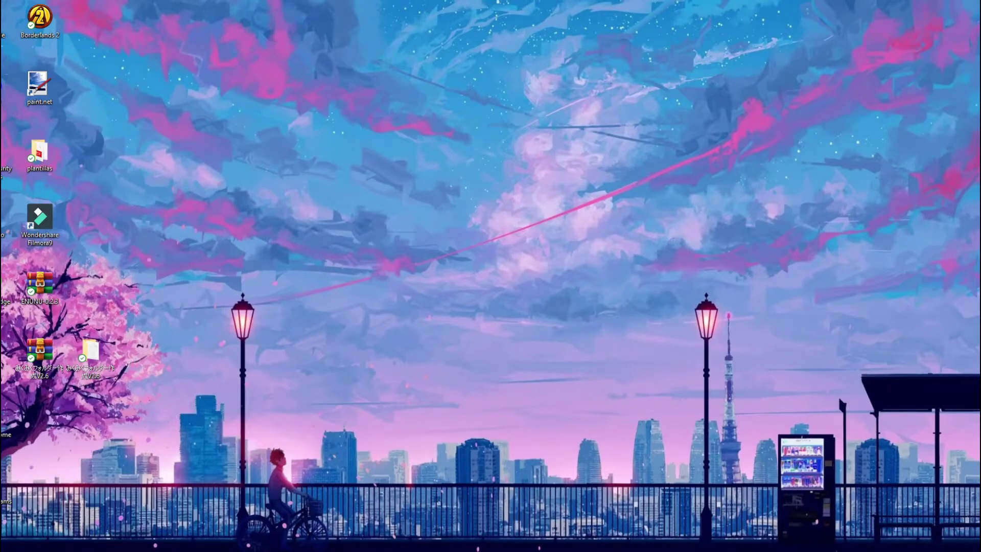
pyautogui.moveTo(337, 547)
pyautogui.click(394, 519)
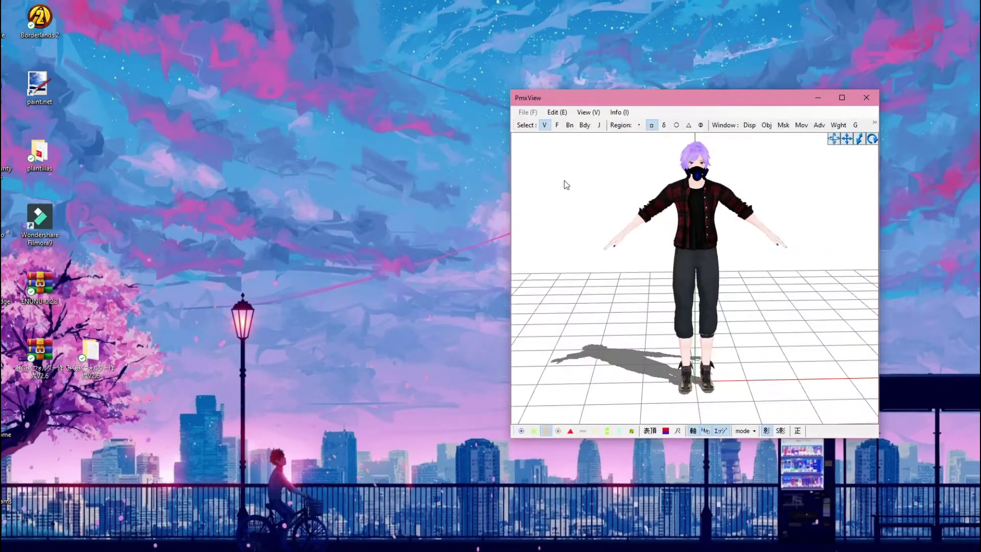
pyautogui.scroll(-1, 700, 230)
pyautogui.moveTo(726, 286)
pyautogui.mouseDown(button='right')
pyautogui.moveTo(758, 280)
pyautogui.moveTo(734, 287)
pyautogui.mouseUp(button='right')
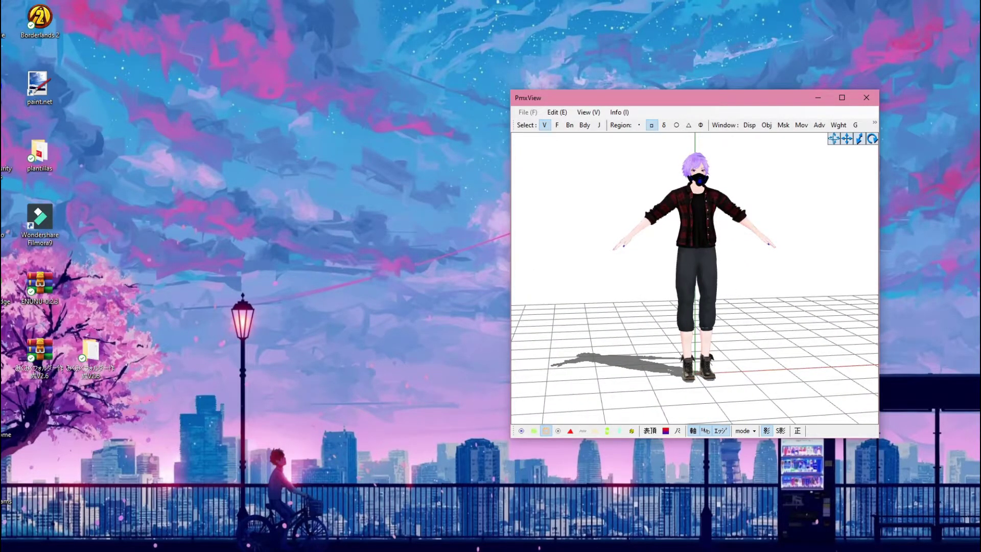
pyautogui.moveTo(338, 547)
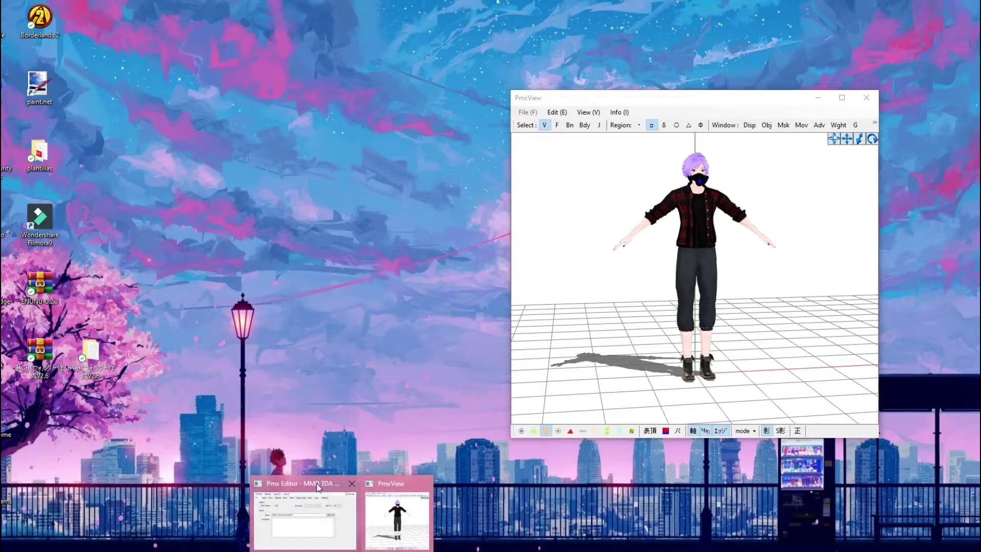
pyautogui.click(317, 489)
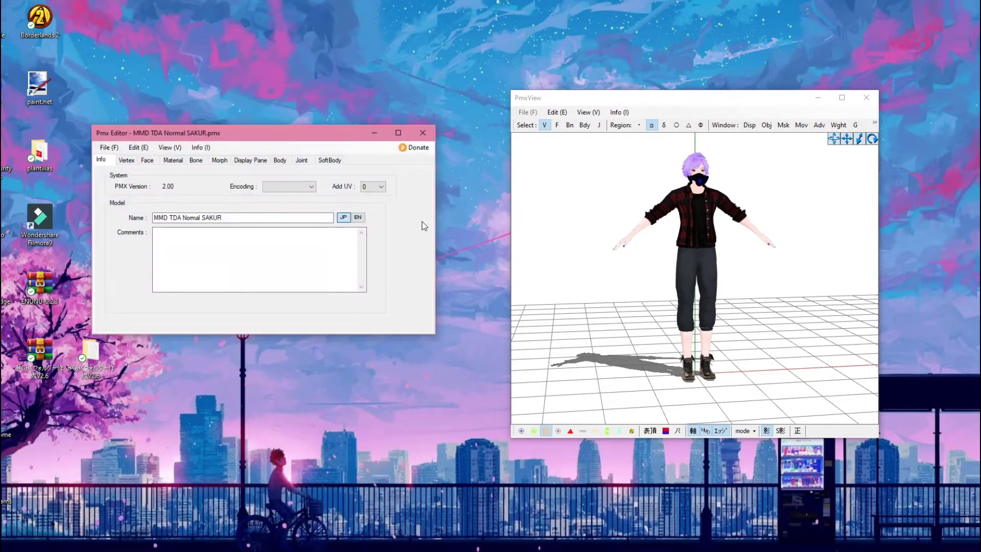
pyautogui.click(414, 148)
pyautogui.click(545, 229)
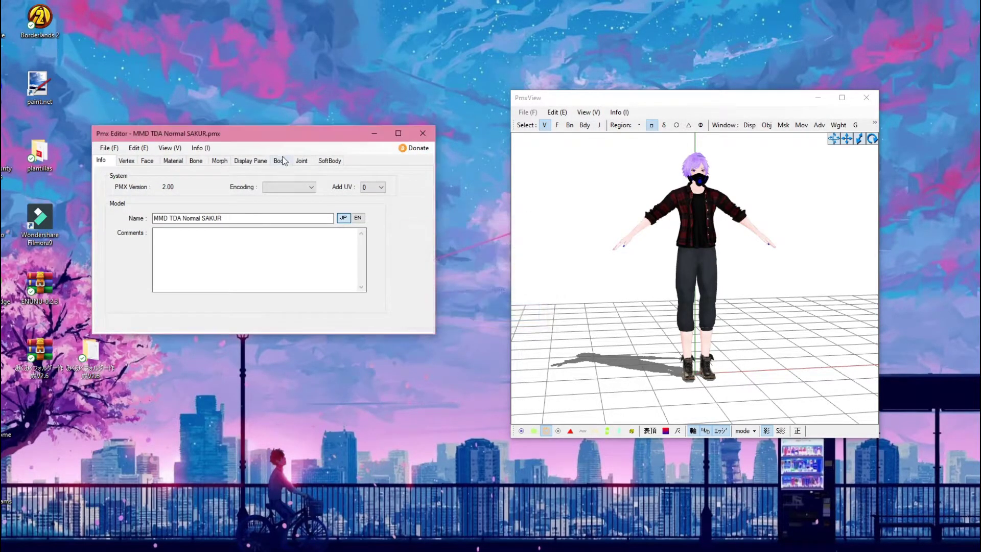
pyautogui.moveTo(296, 134); pyautogui.dragTo(358, 141)
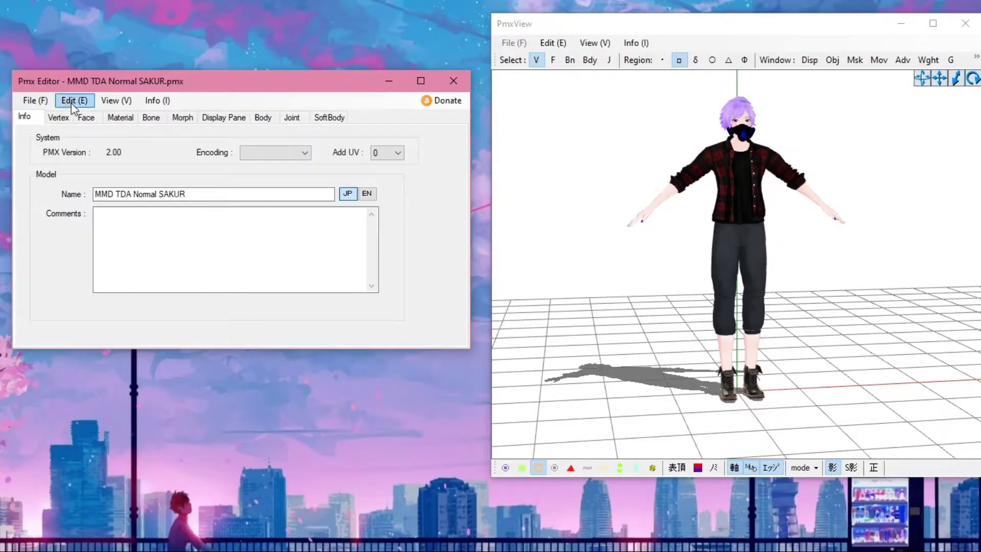
# - Run the みくみくフォルダー作成 plug-in on the loaded model
pyautogui.click(75, 102)
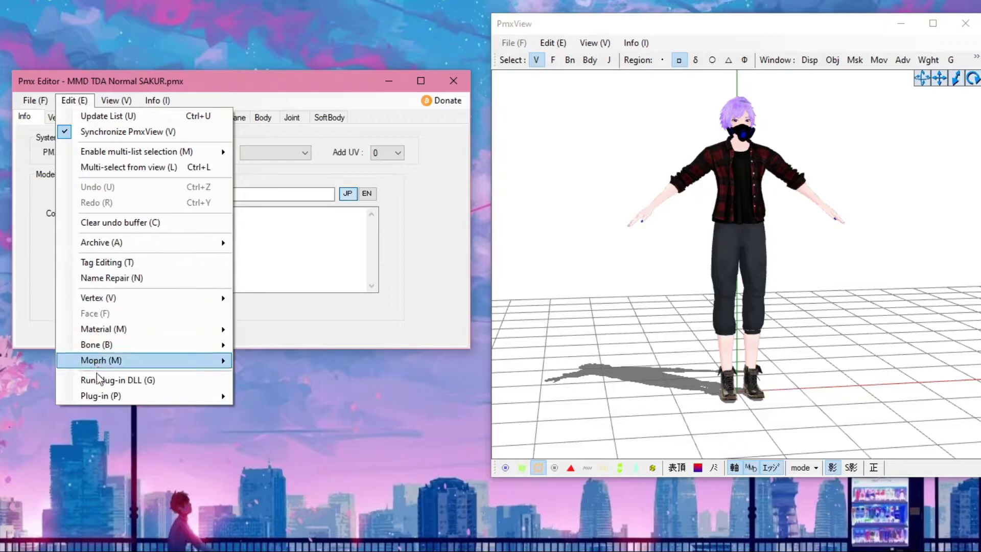
pyautogui.moveTo(98, 397)
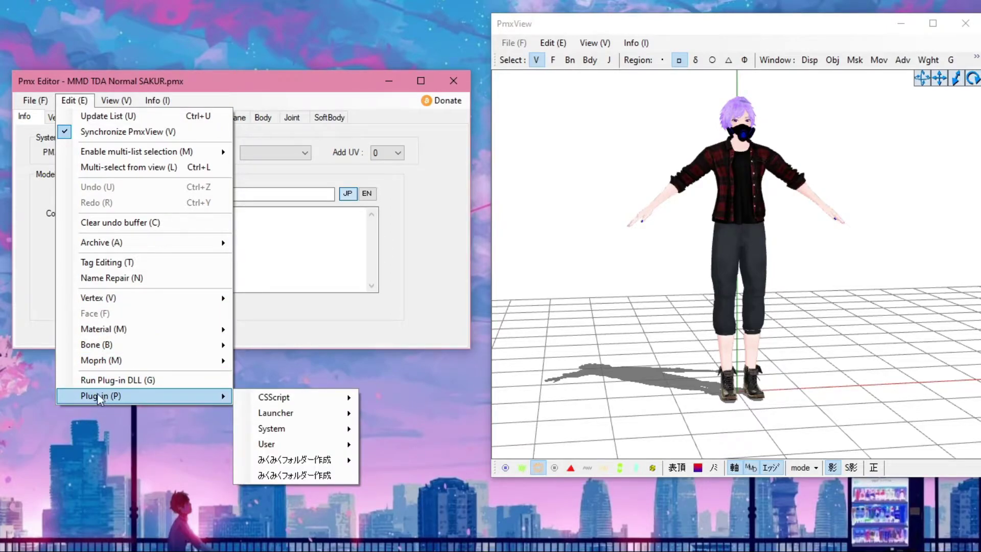
pyautogui.click(311, 476)
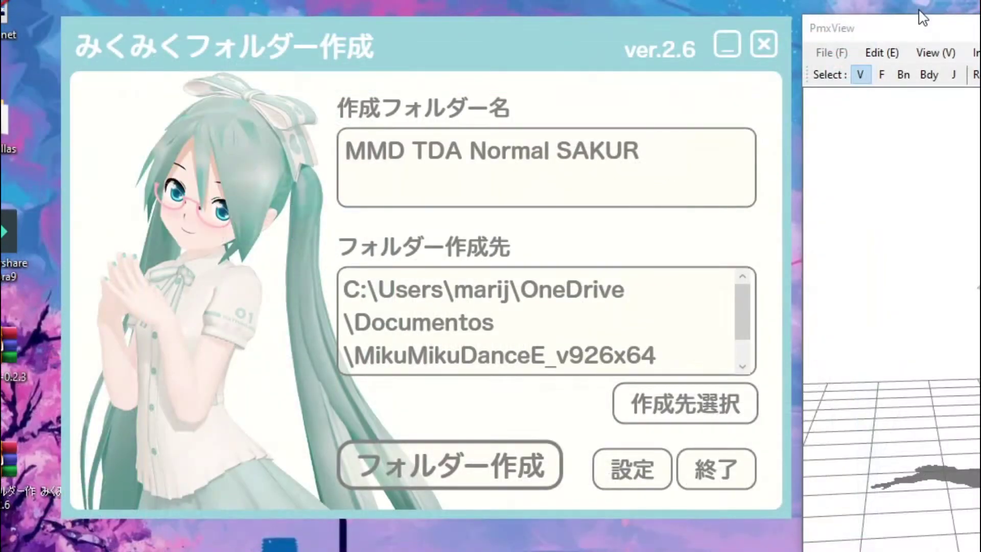
# - Check the full folder destination path in the plugin and open the destination selection
pyautogui.moveTo(742, 313); pyautogui.dragTo(746, 353)
pyautogui.scroll(1, 745, 346)
pyautogui.moveTo(750, 308); pyautogui.dragTo(754, 367)
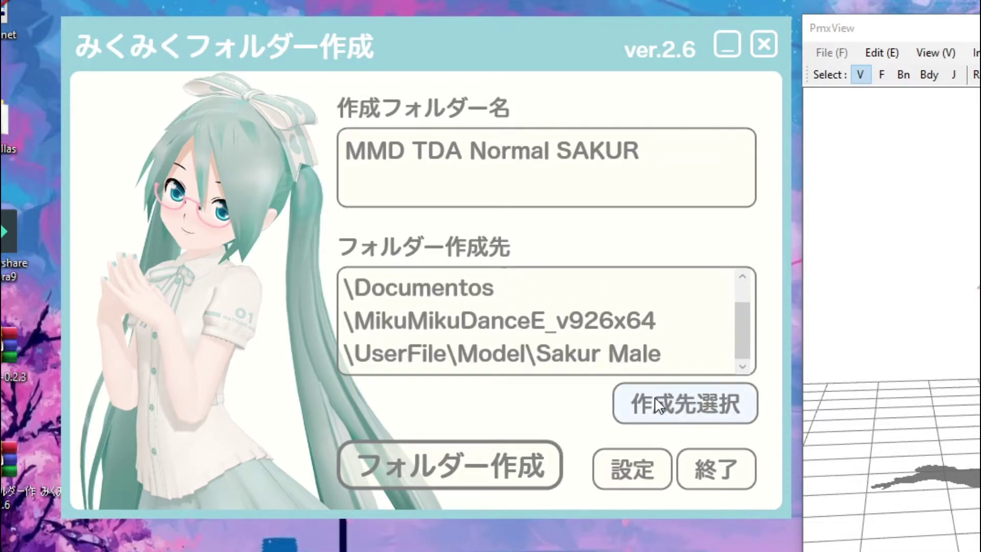
pyautogui.click(687, 404)
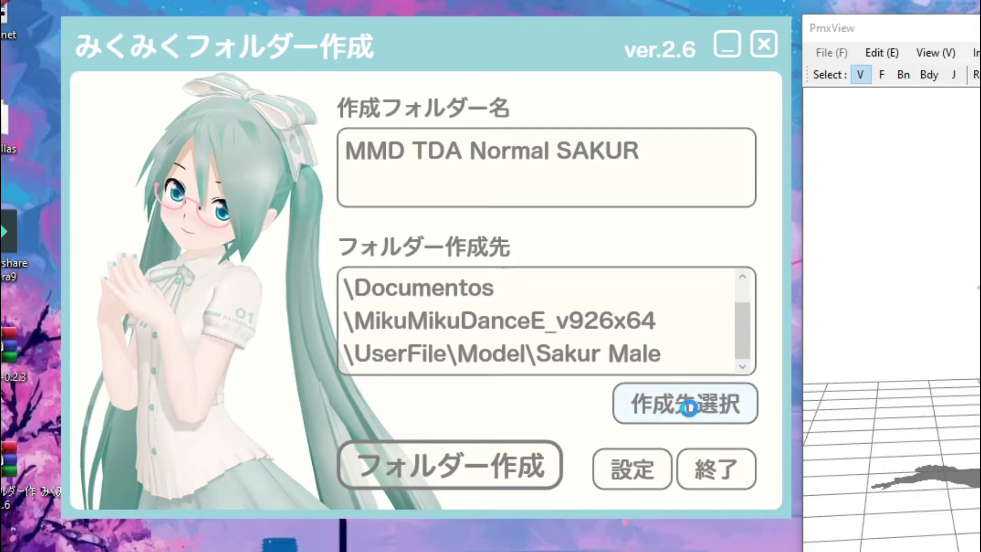